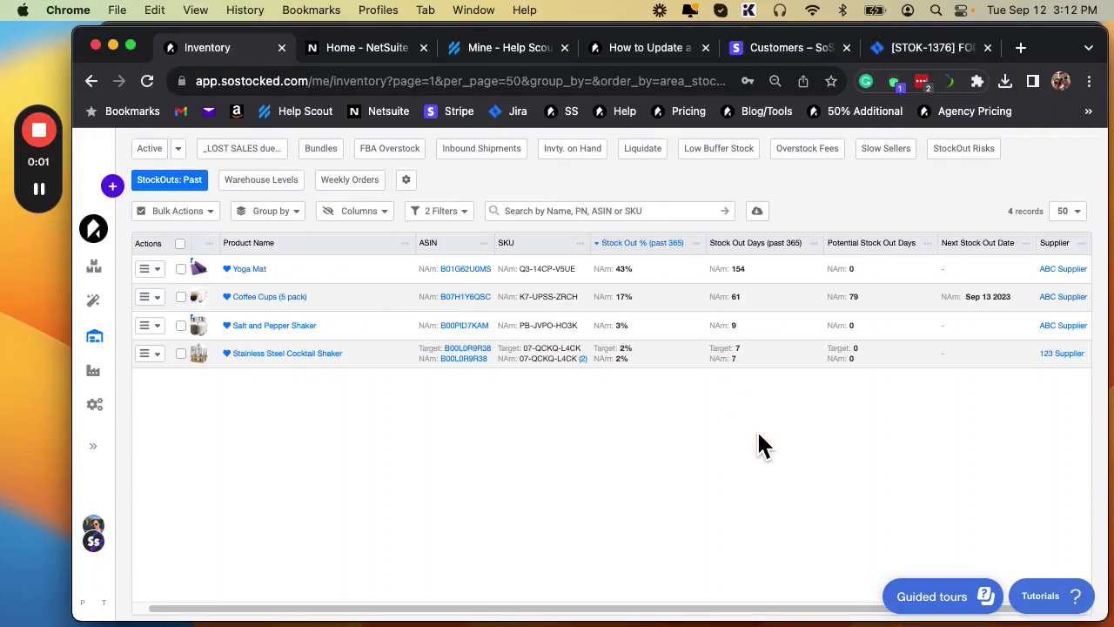
Enlarge the StockOuts: Past page, browse the saved views, then switch to the help article
key(super+equal)
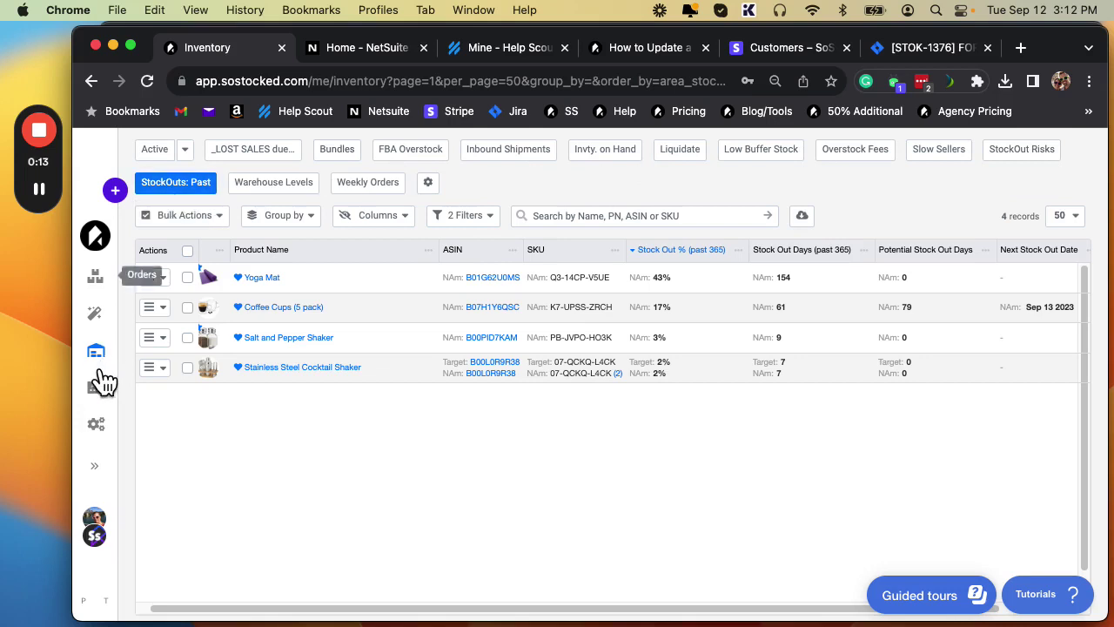
click(185, 151)
scroll(213, 418, down, 10)
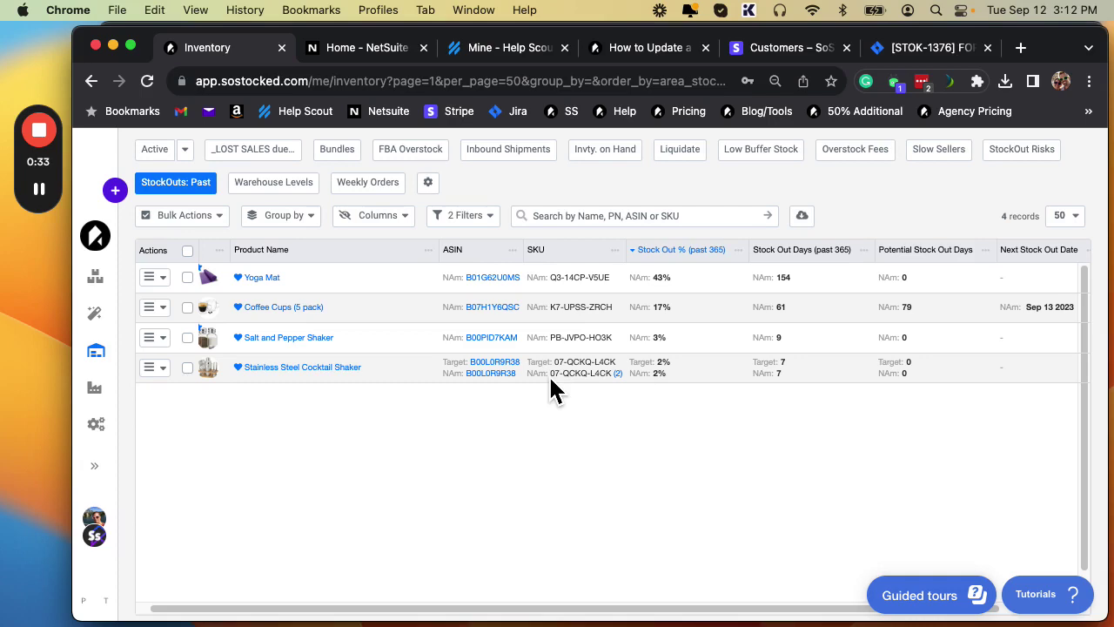
key(super+grave)
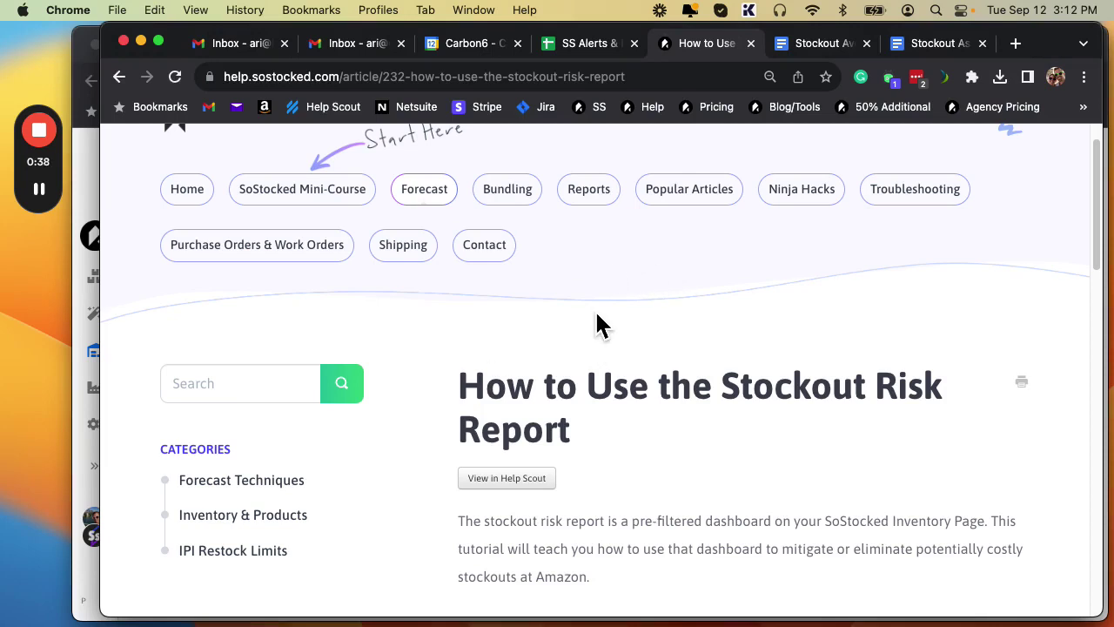
Scroll the Stockout Risk Report article down to its embedded walkthrough video
scroll(597, 325, down, 1)
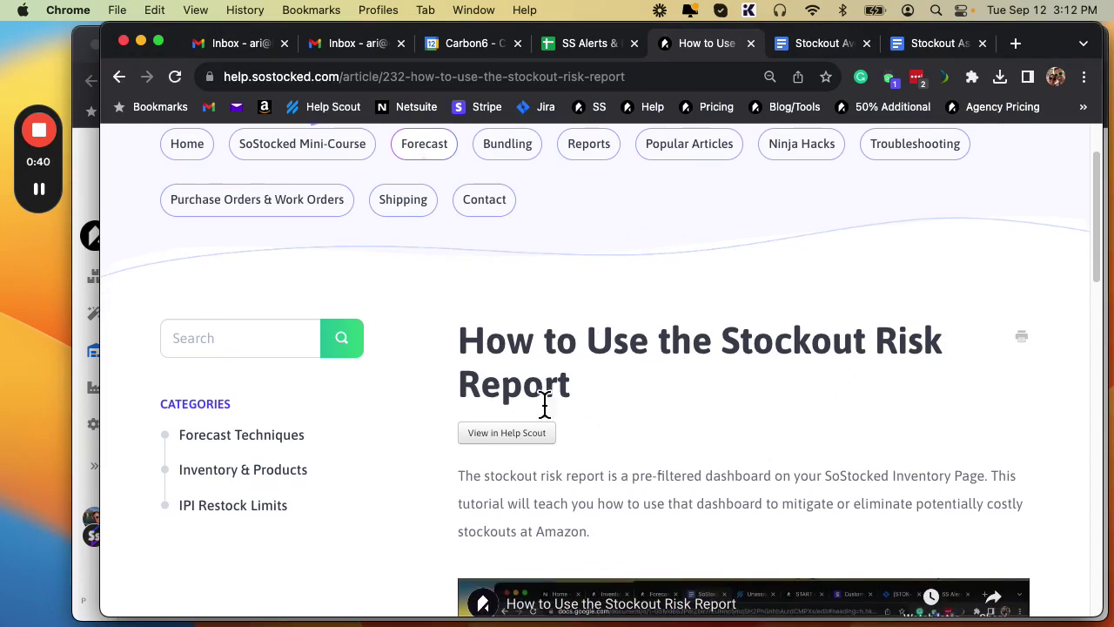
scroll(643, 414, down, 3)
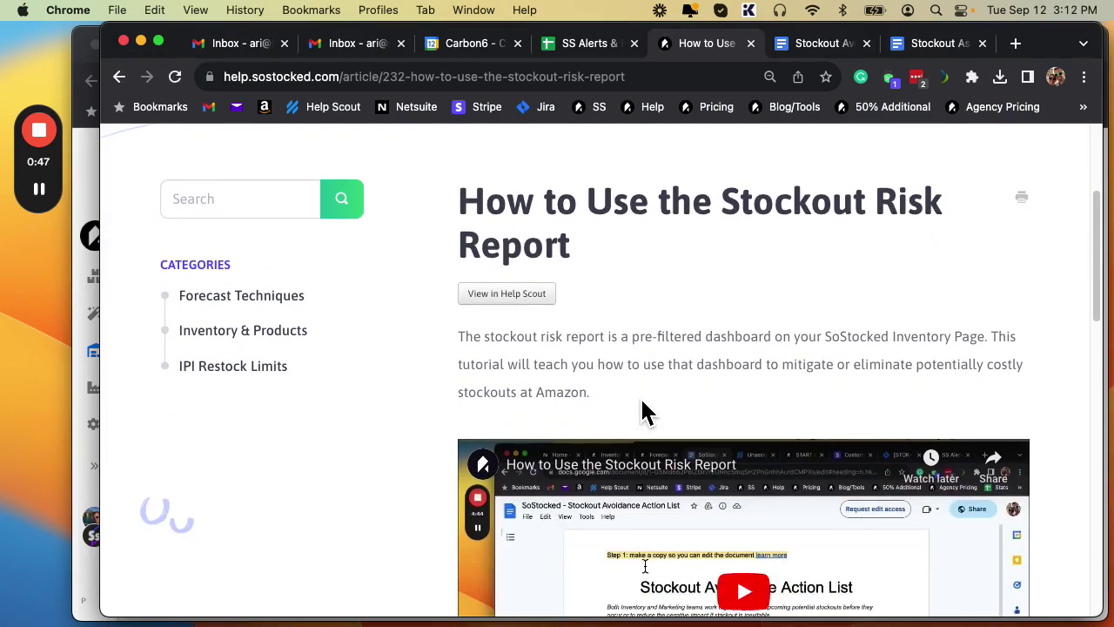
scroll(644, 405, up, 1)
scroll(696, 409, down, 5)
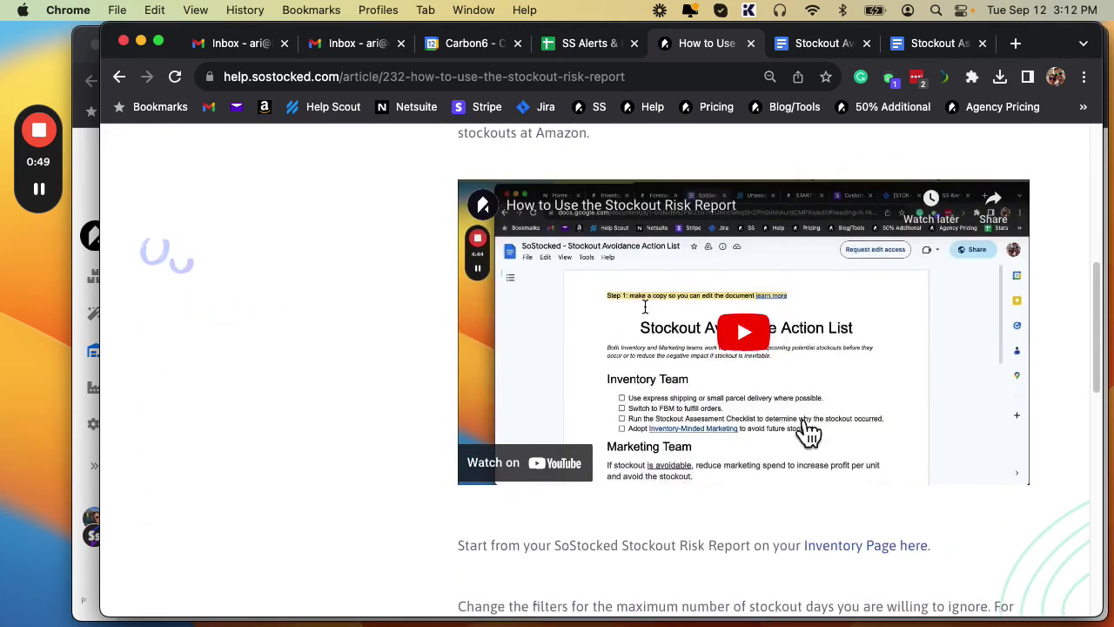
Skim the Stockout Assessment Checklist document, then return to the SoStocked Inventory window
click(802, 52)
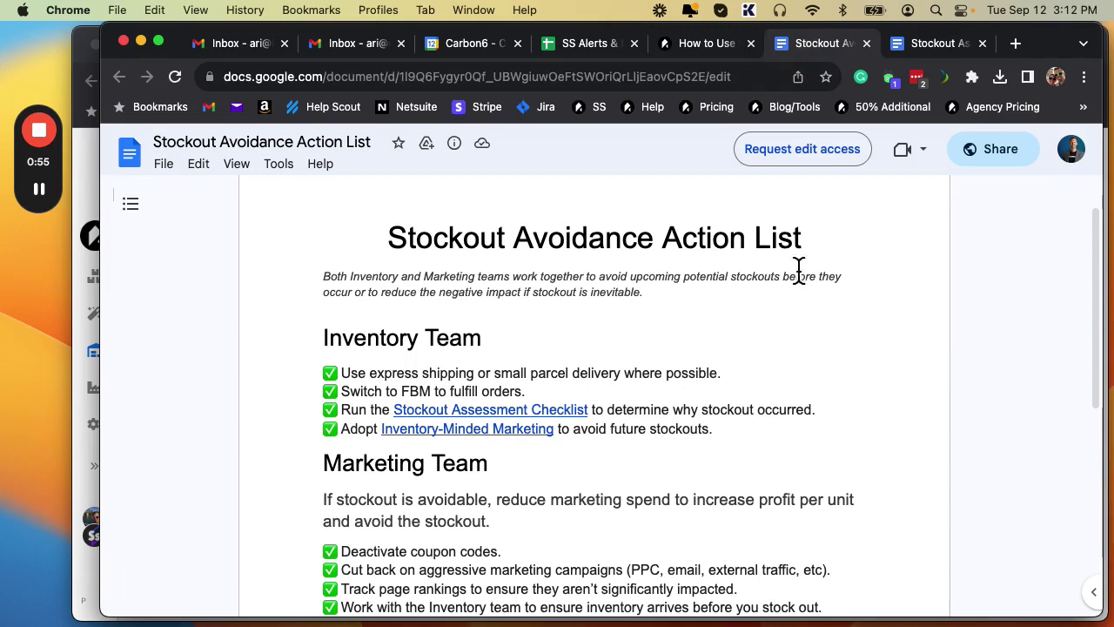
click(940, 44)
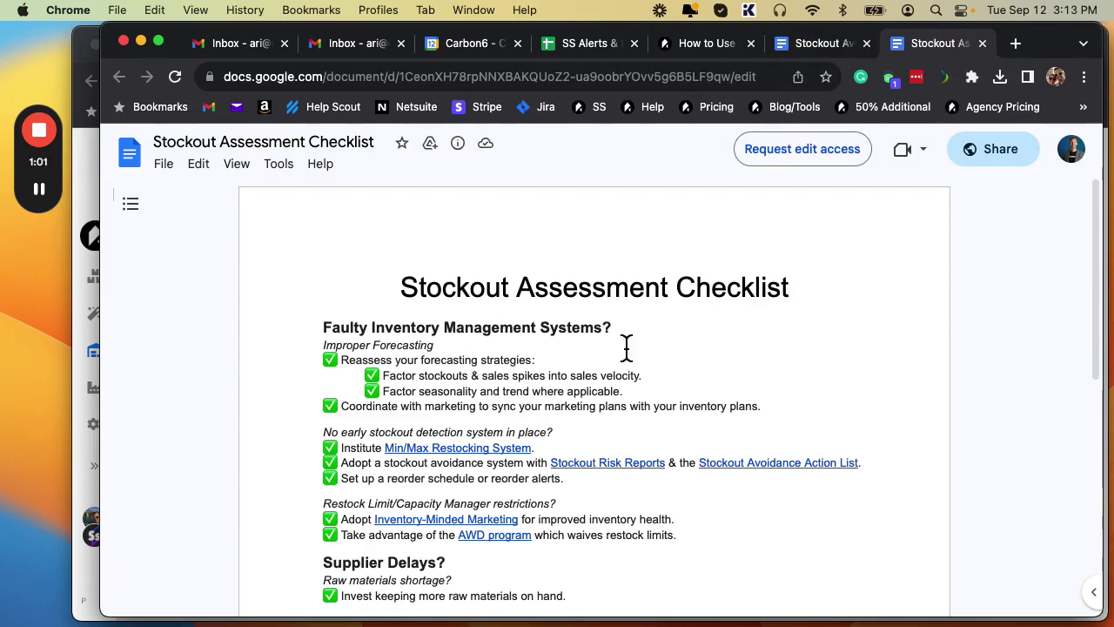
scroll(805, 364, down, 5)
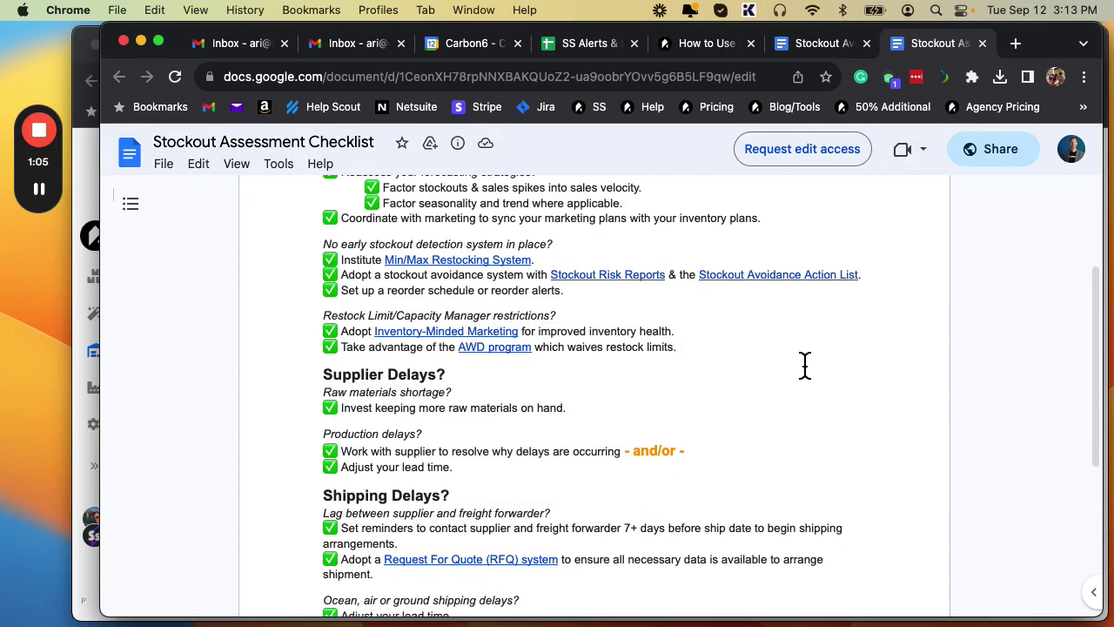
scroll(796, 363, down, 5)
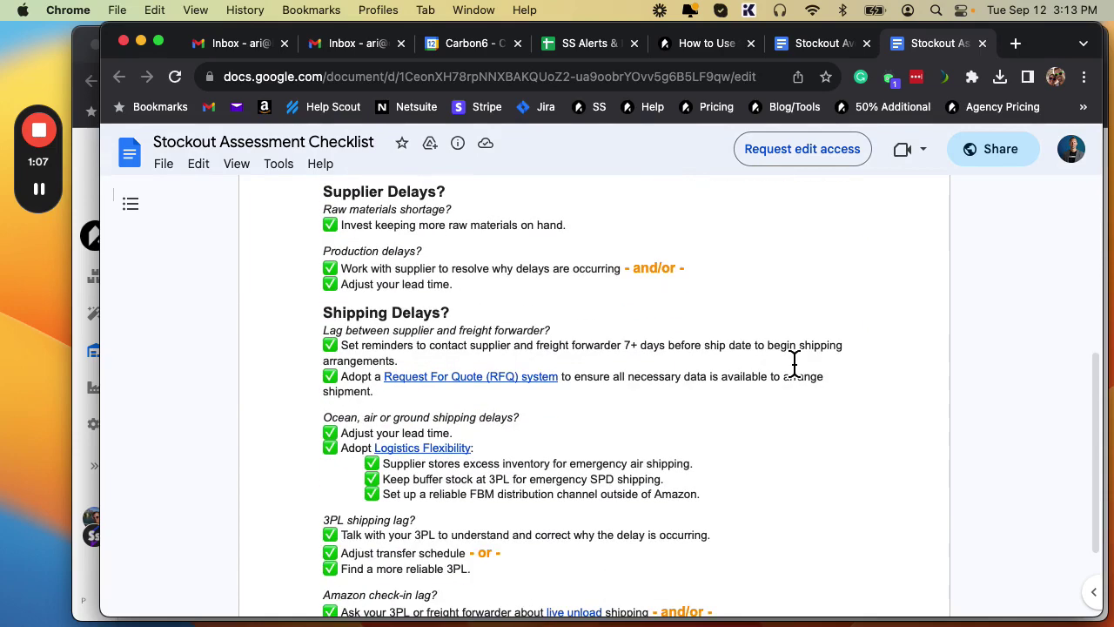
scroll(794, 363, down, 3)
scroll(794, 363, up, 13)
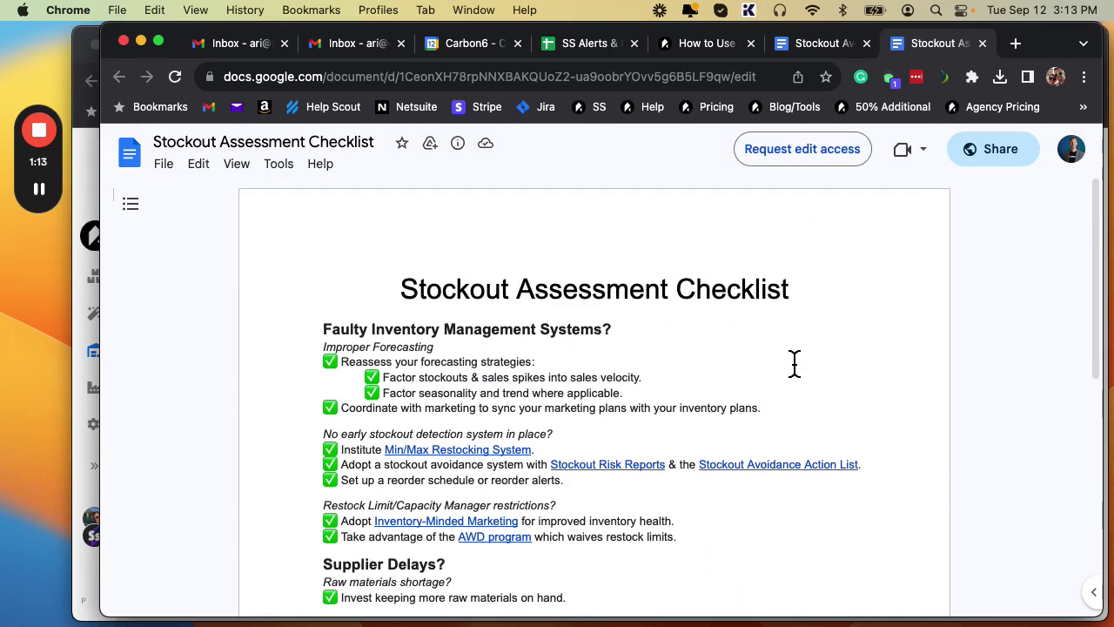
key(super+grave)
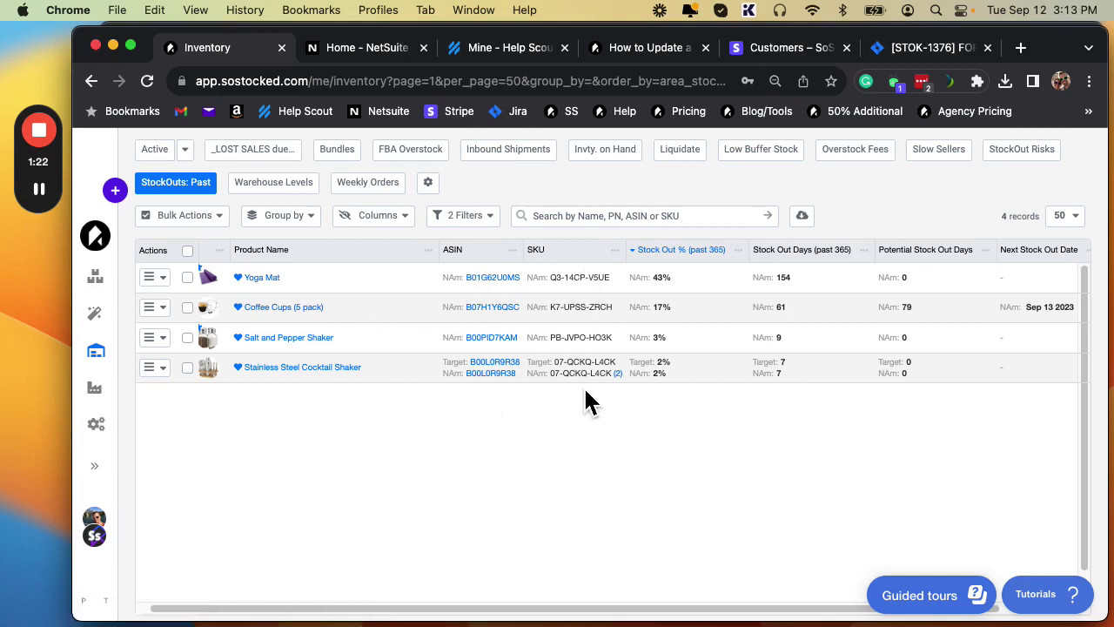
Show the Stock Out % and Stock Out Days tooltips, then return to the checklist document
mouse_move(679, 267)
mouse_move(862, 267)
key(super+grave)
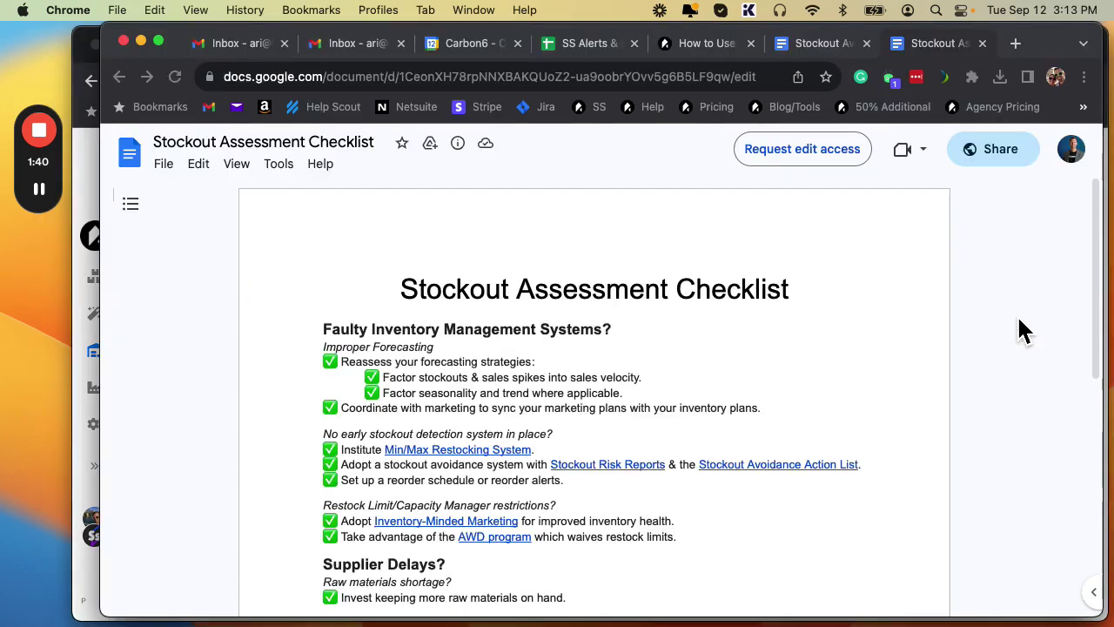
click(707, 48)
scroll(766, 427, up, 7)
scroll(872, 391, down, 3)
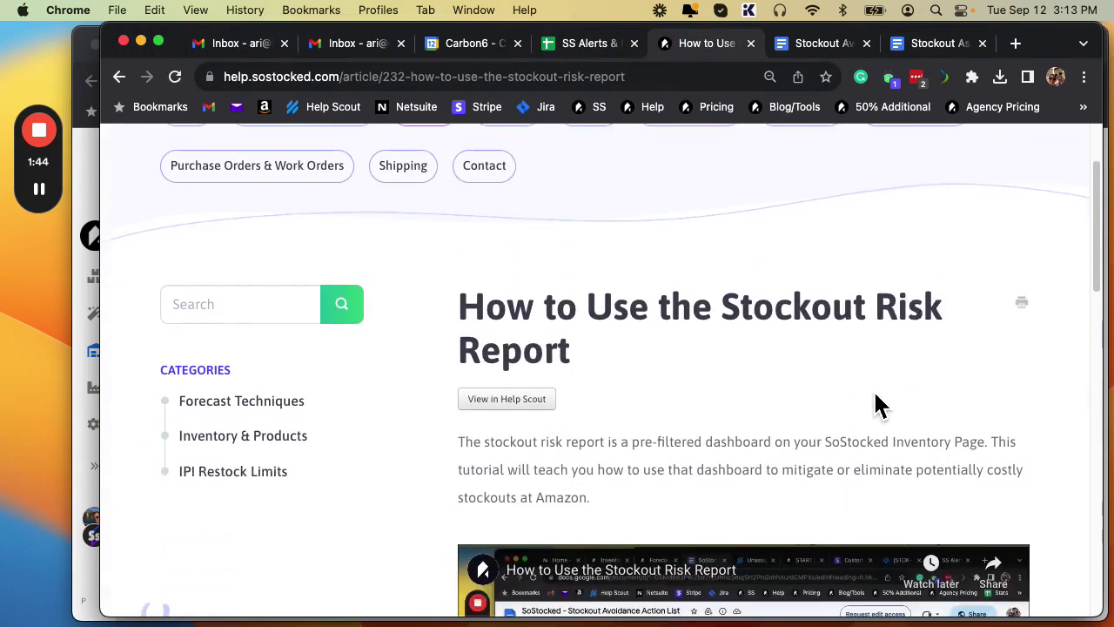
key(super+grave)
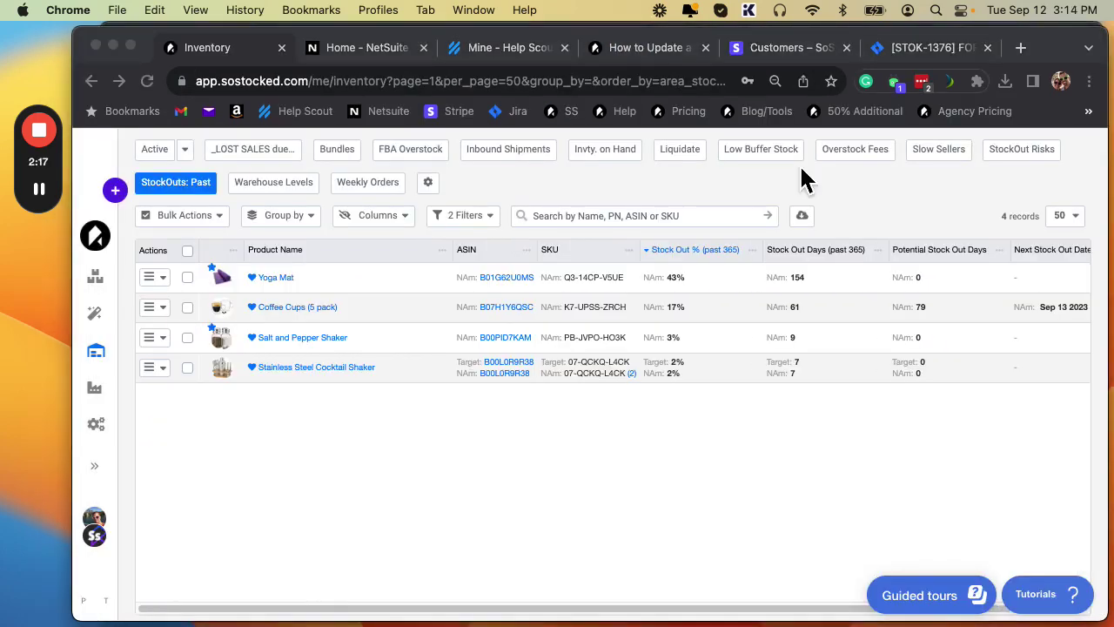
click(716, 463)
key(super+grave)
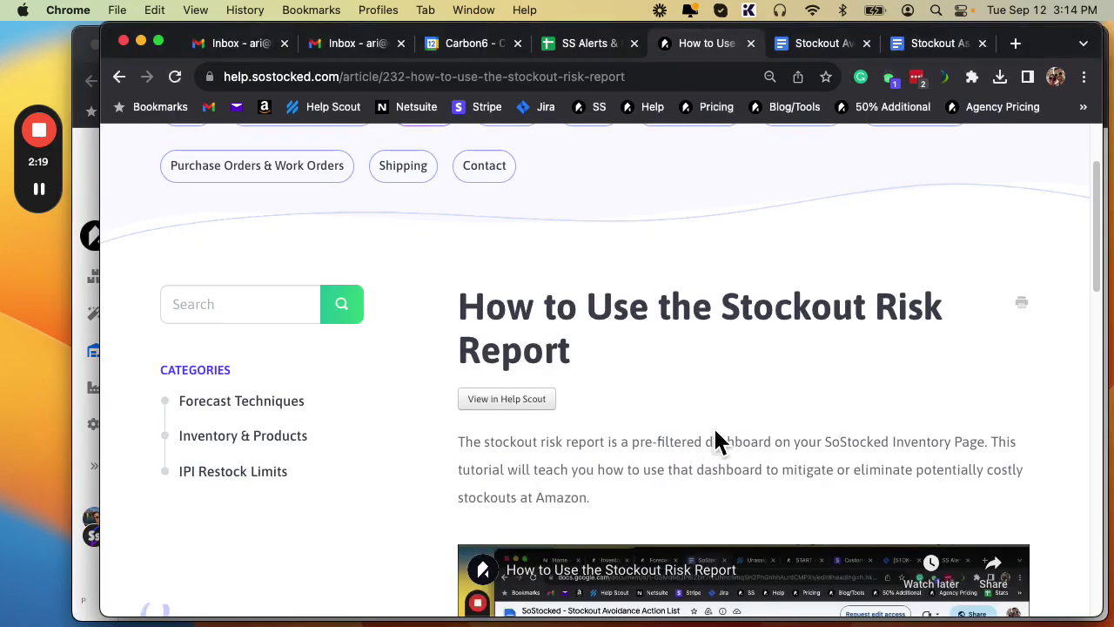
click(914, 48)
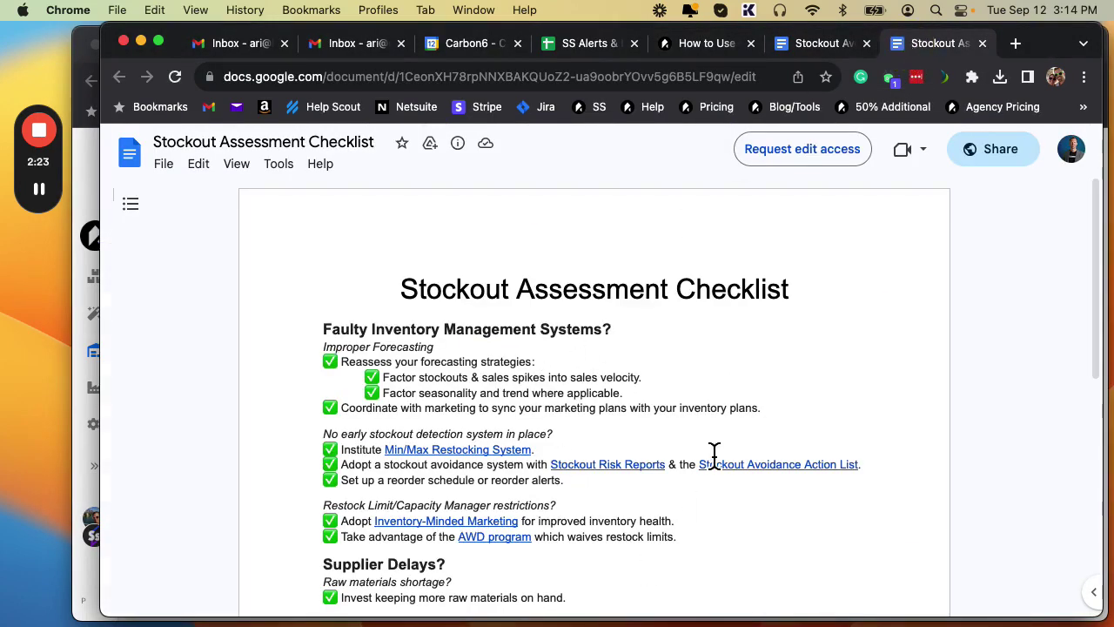
scroll(713, 456, down, 3)
scroll(714, 456, up, 3)
click(166, 167)
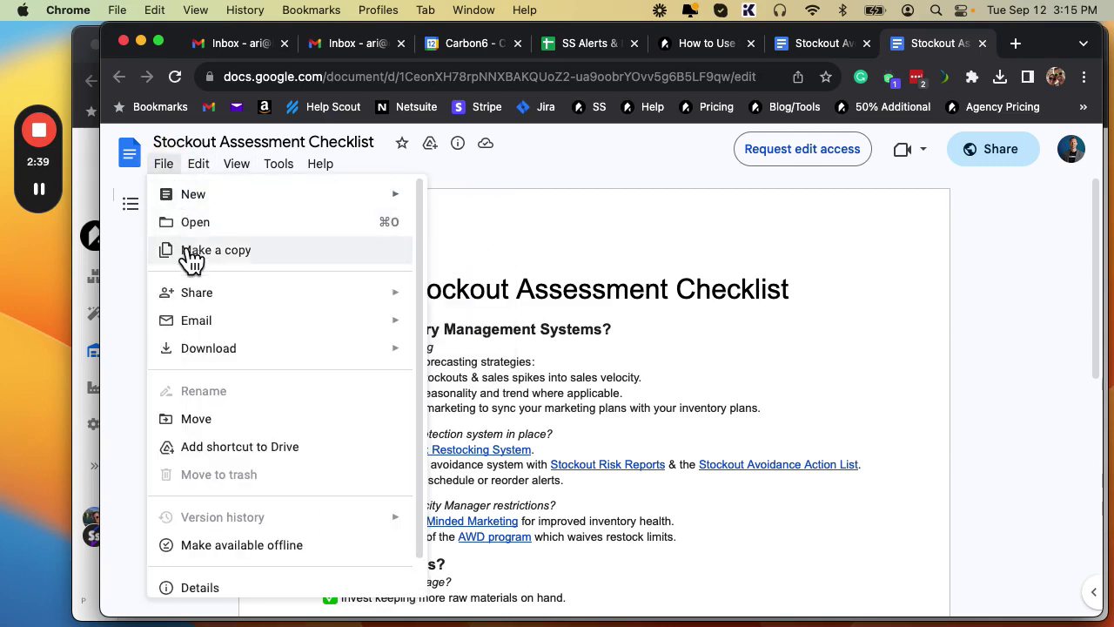
click(645, 383)
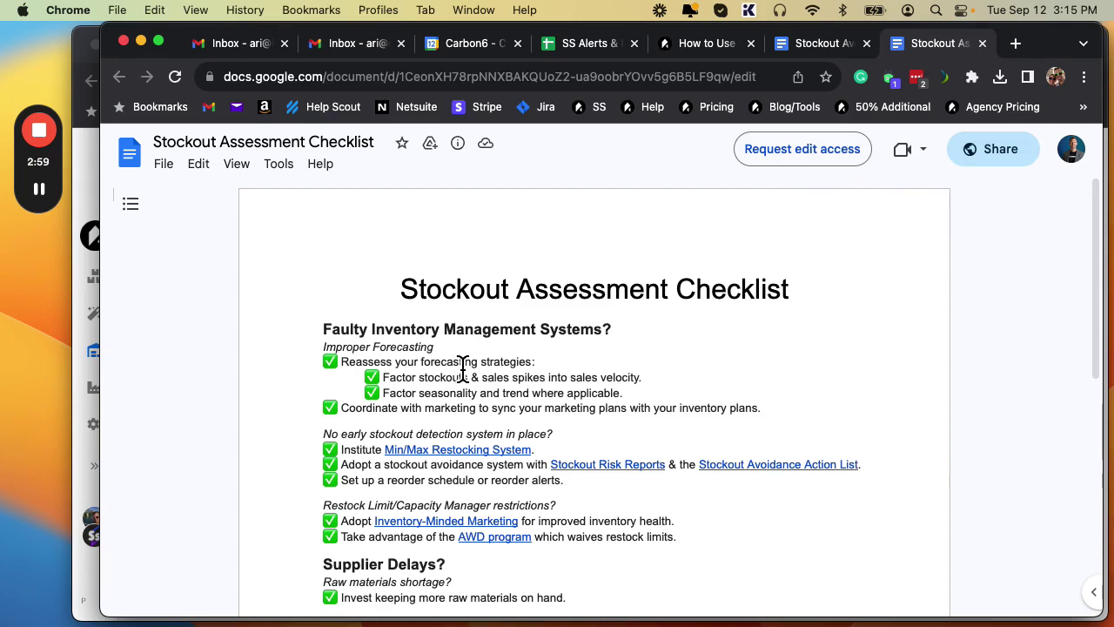
scroll(462, 373, down, 1)
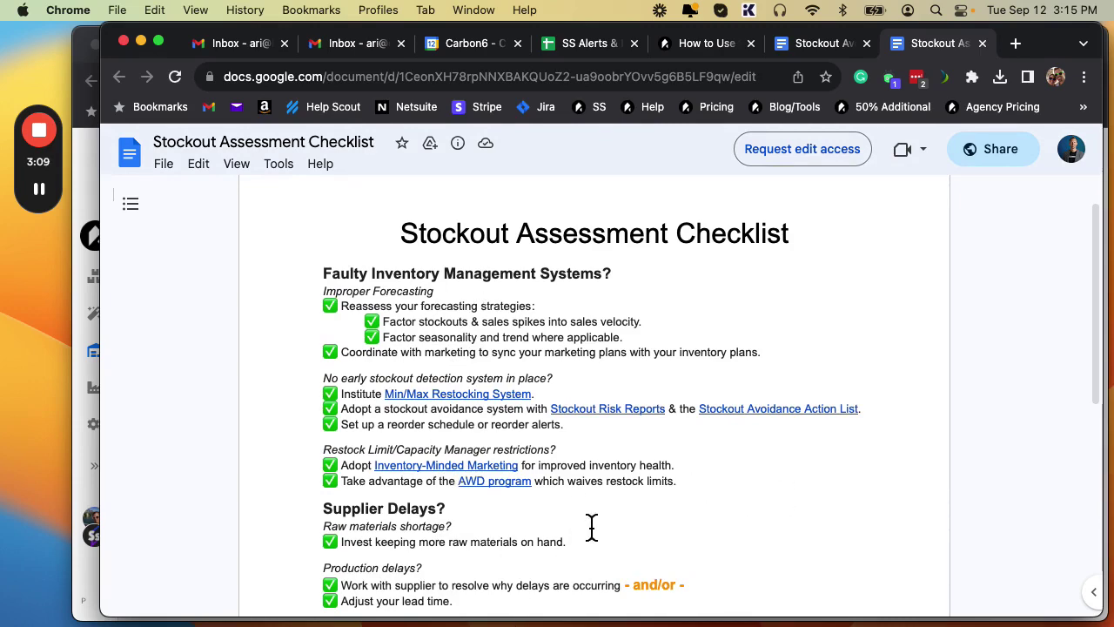
scroll(662, 515, down, 3)
scroll(682, 515, down, 4)
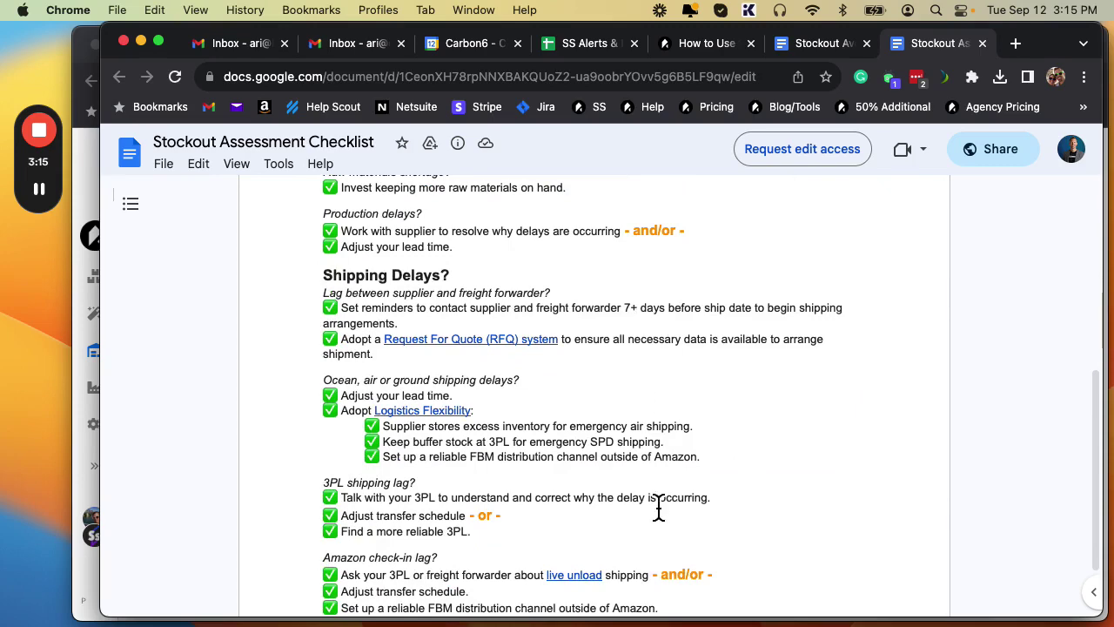
scroll(659, 510, down, 2)
scroll(679, 488, up, 2)
scroll(698, 461, up, 5)
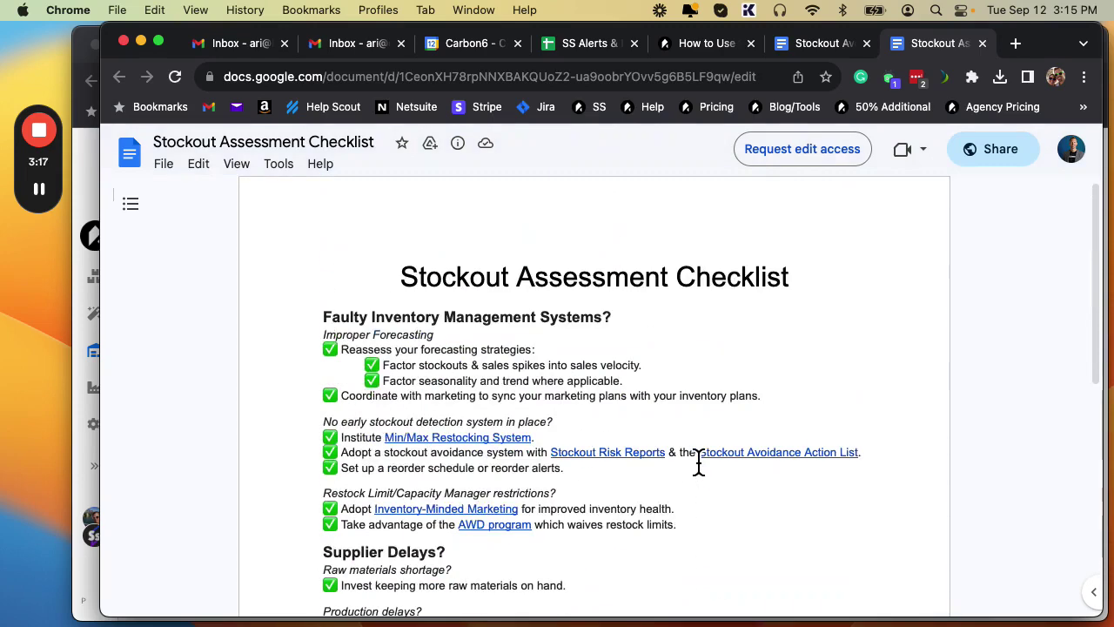